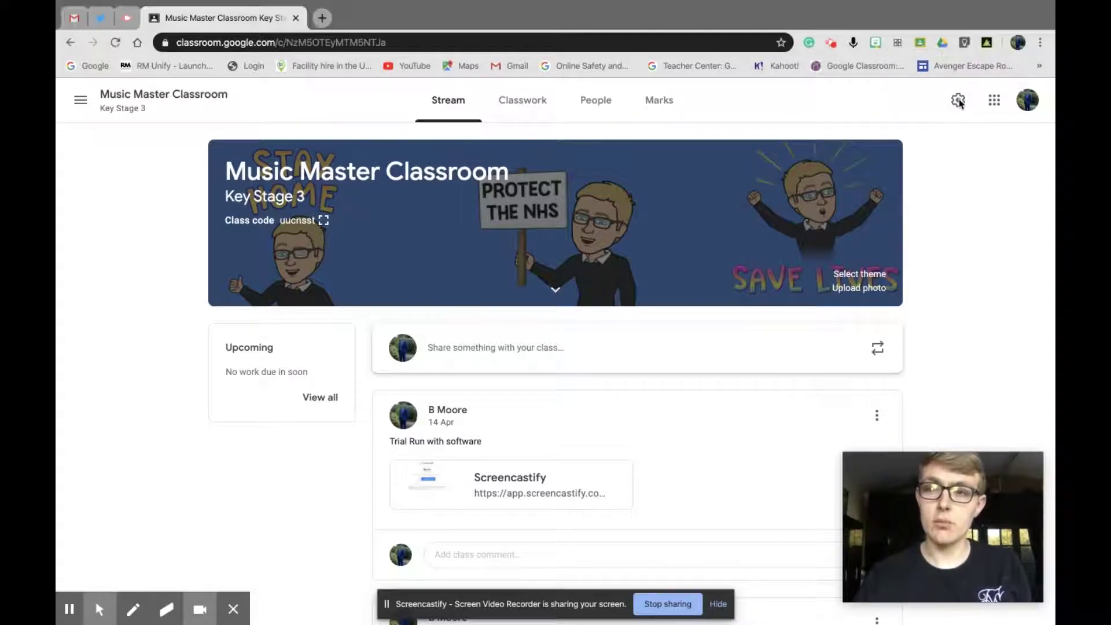
click(959, 102)
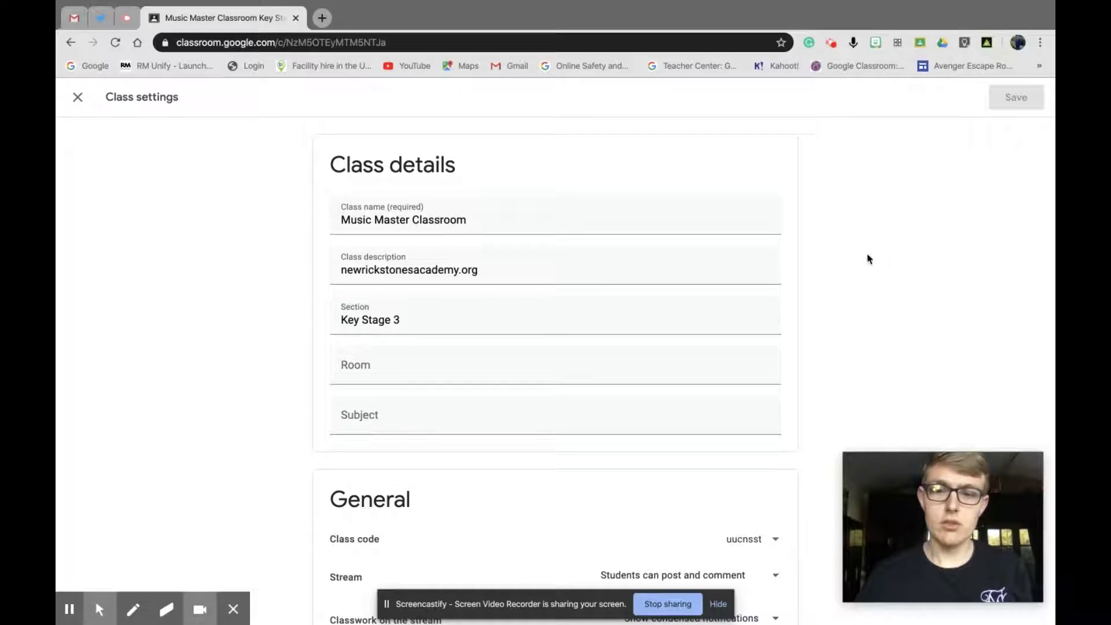
drag(849, 258, 820, 559)
click(820, 559)
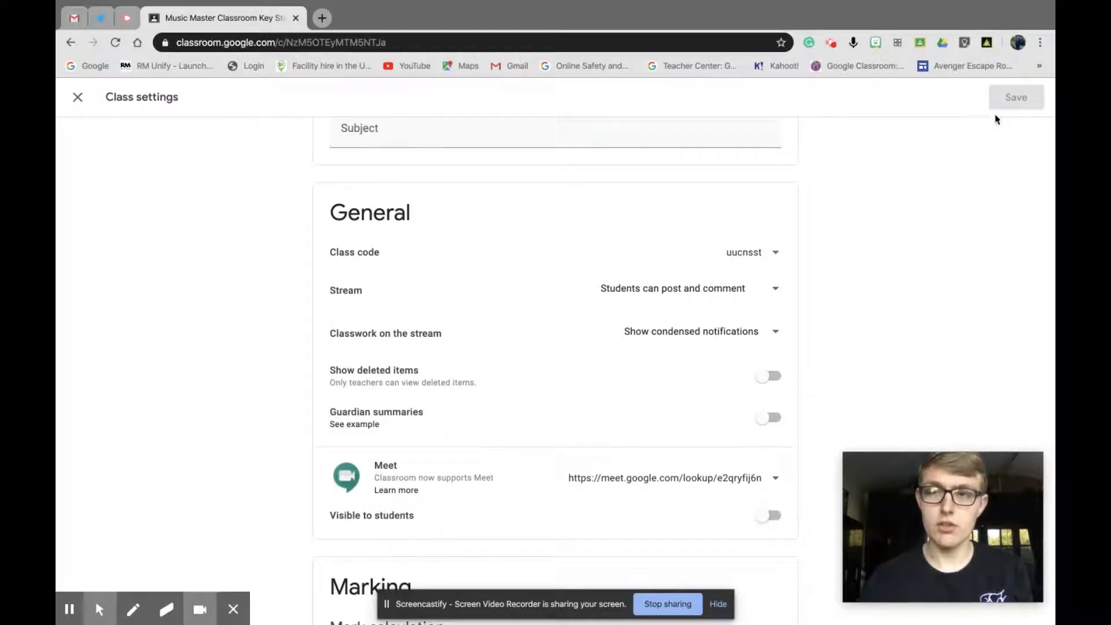
click(1021, 45)
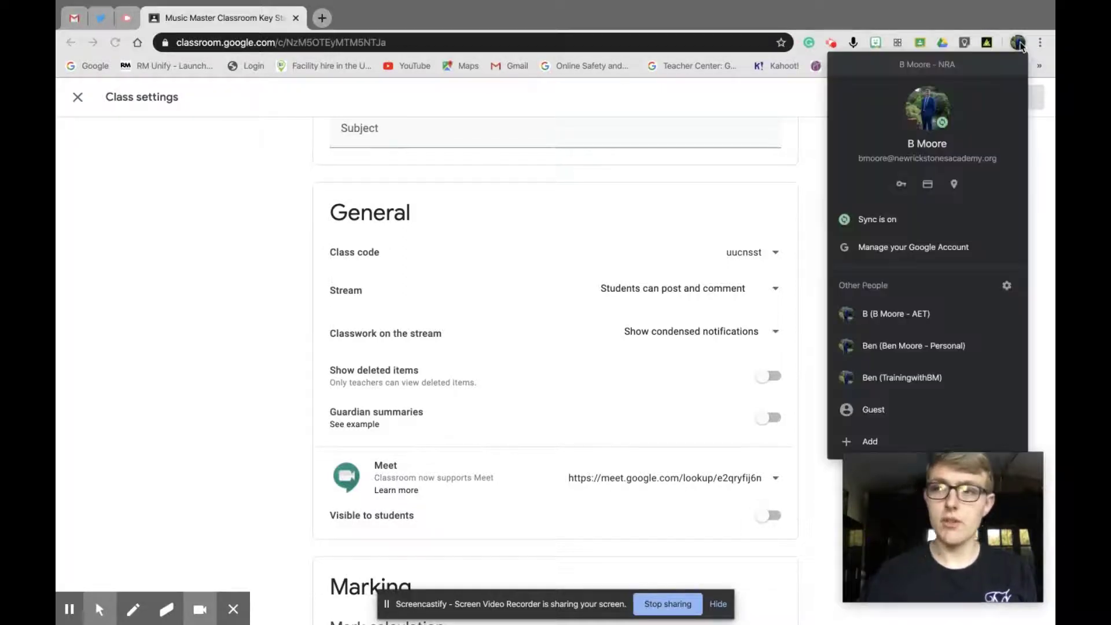
Switch to the other school profile's window, where the Music Master stream shows no Meet link
click(949, 322)
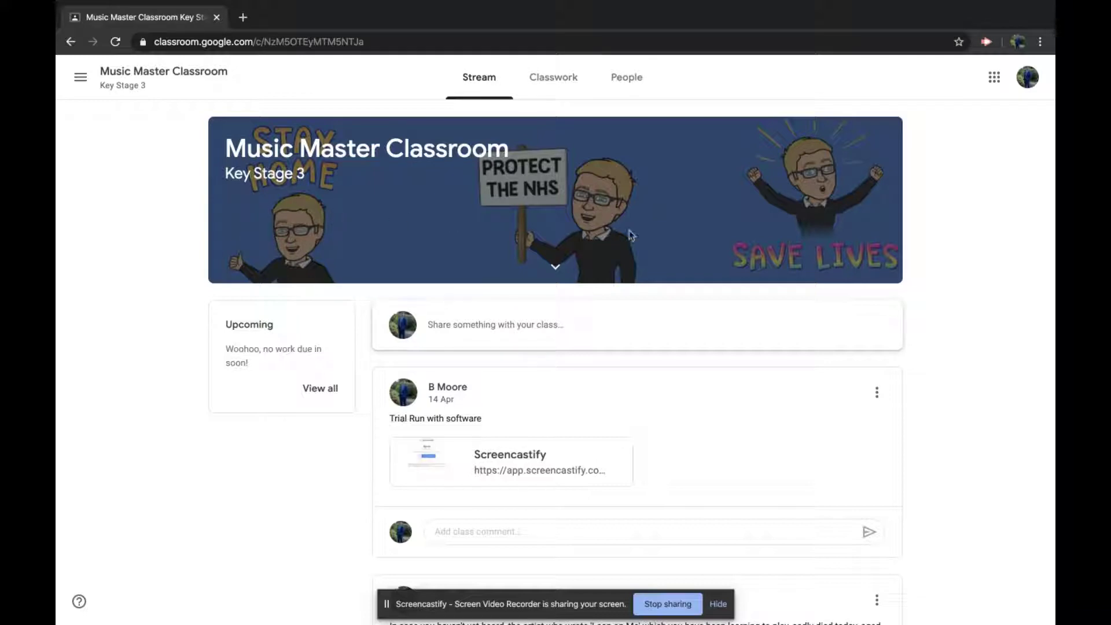
Back in the NRA profile window, turn on Meet link visibility to students and save
click(1019, 41)
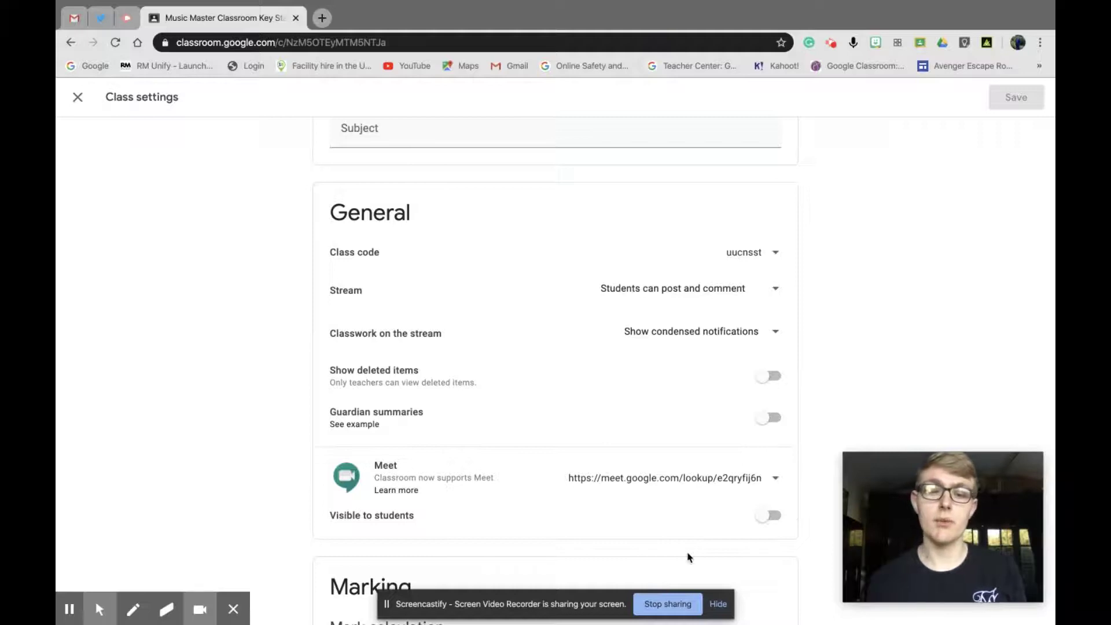
click(772, 516)
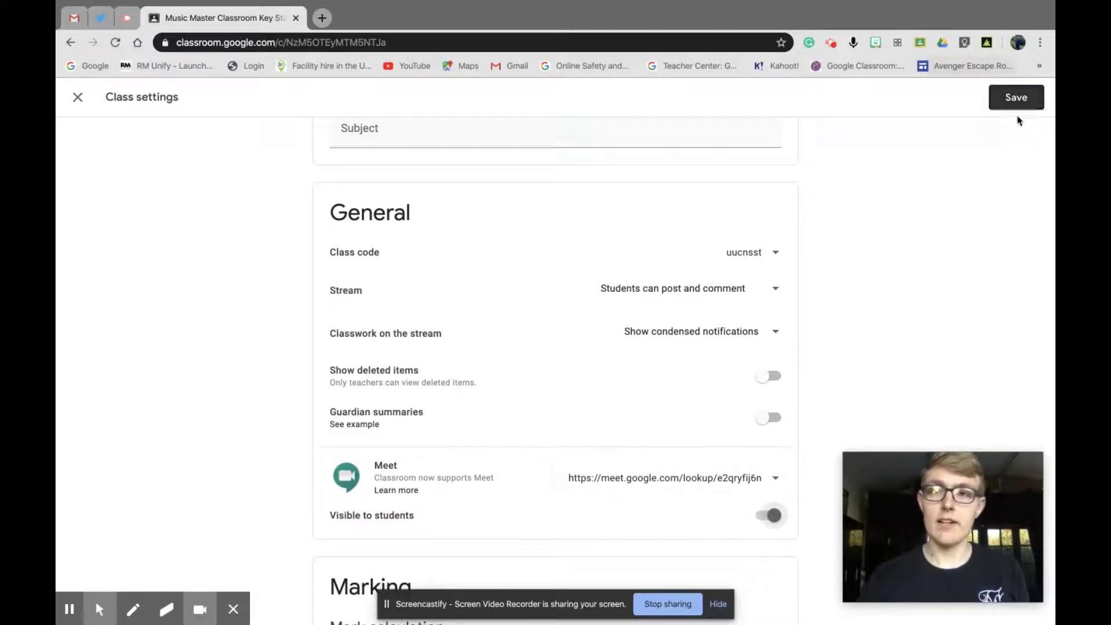
click(1022, 97)
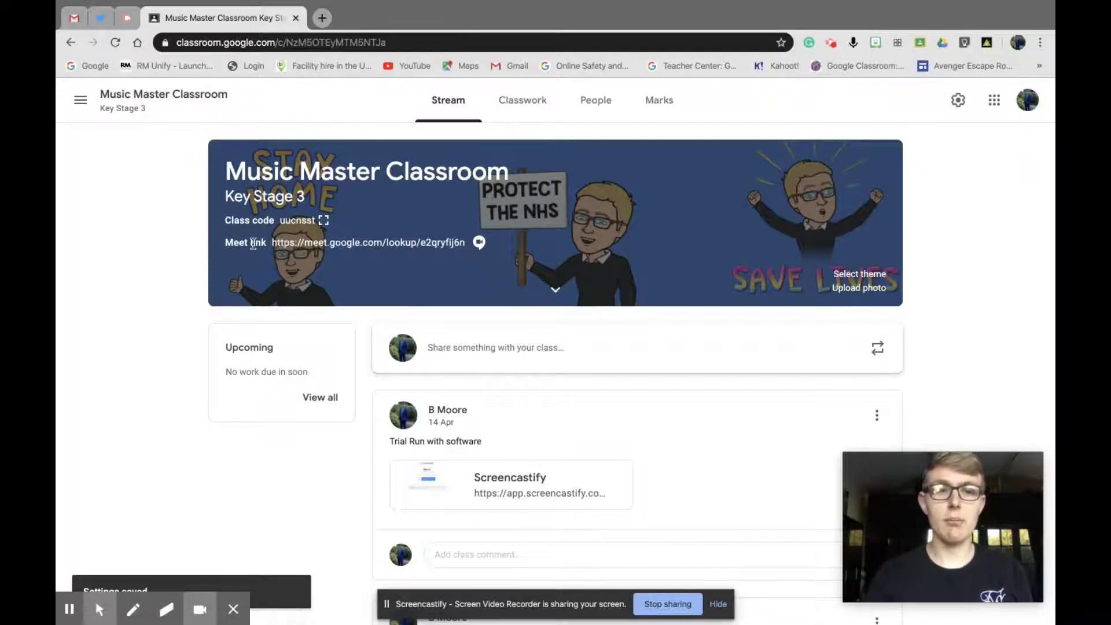
Open the e2qryfij6n Meet link from the Stream banner with the camera turned off
click(404, 243)
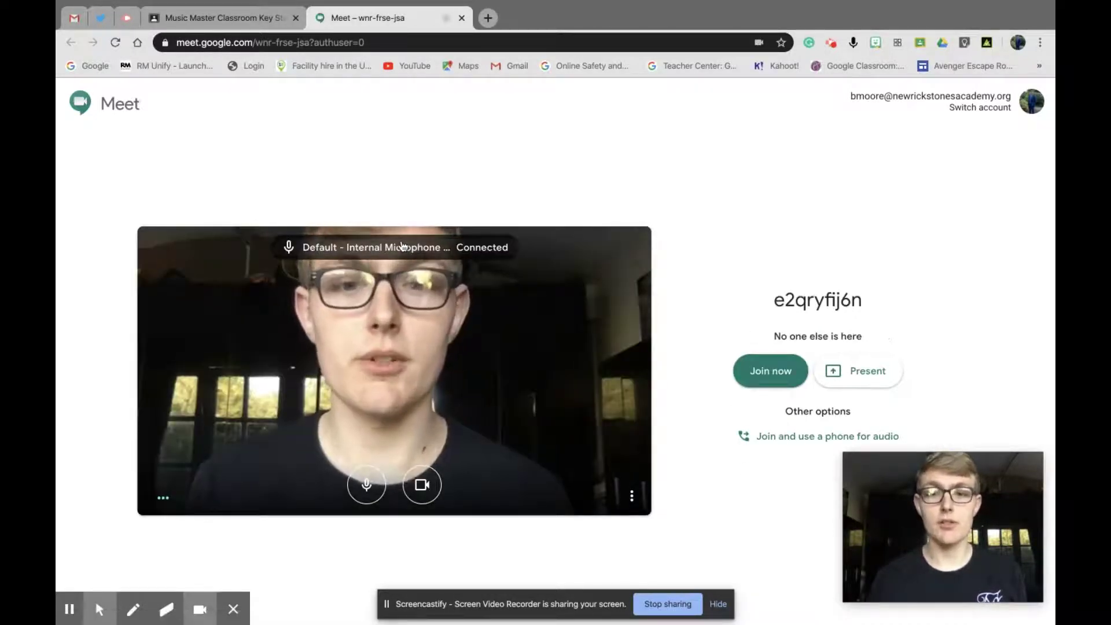
click(423, 482)
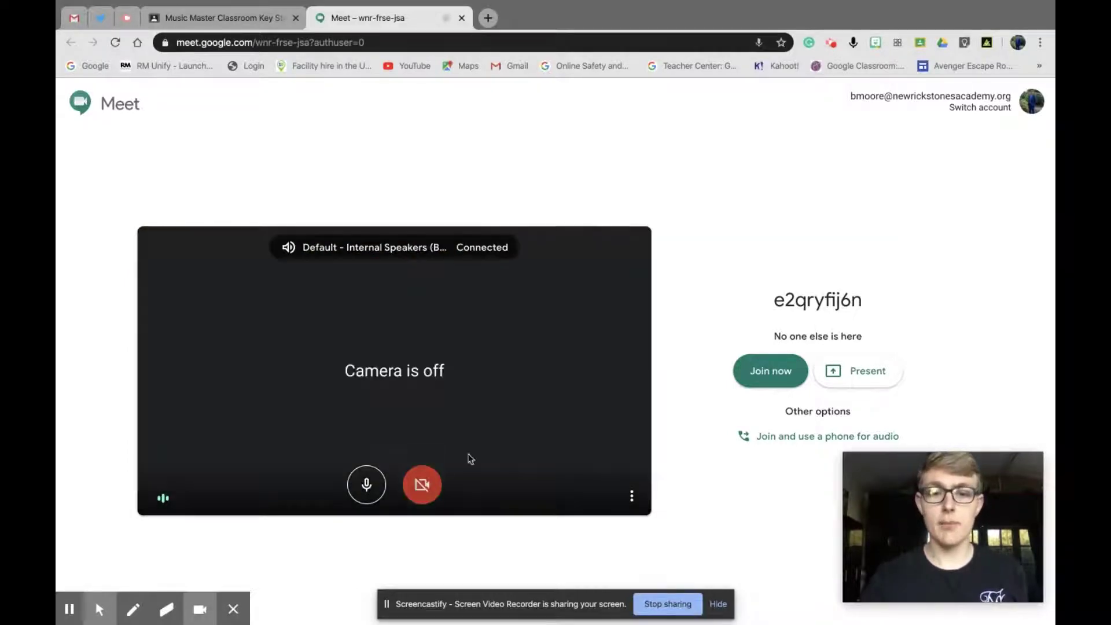
In the second profile, reload the class stream and open the e2qryfij6n Meet link
click(1017, 43)
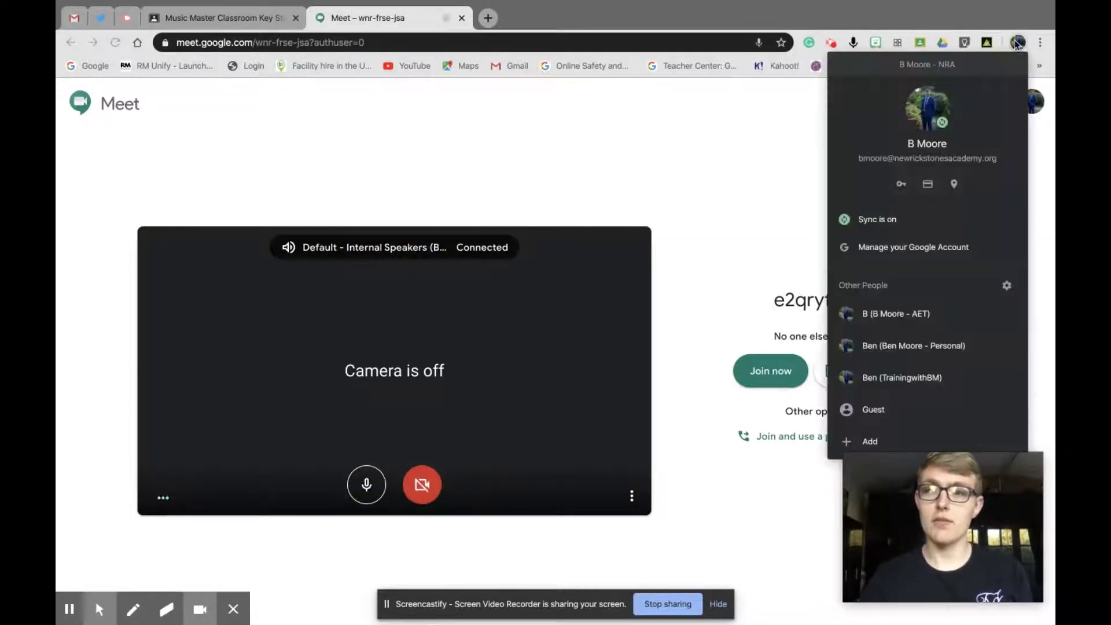
click(894, 318)
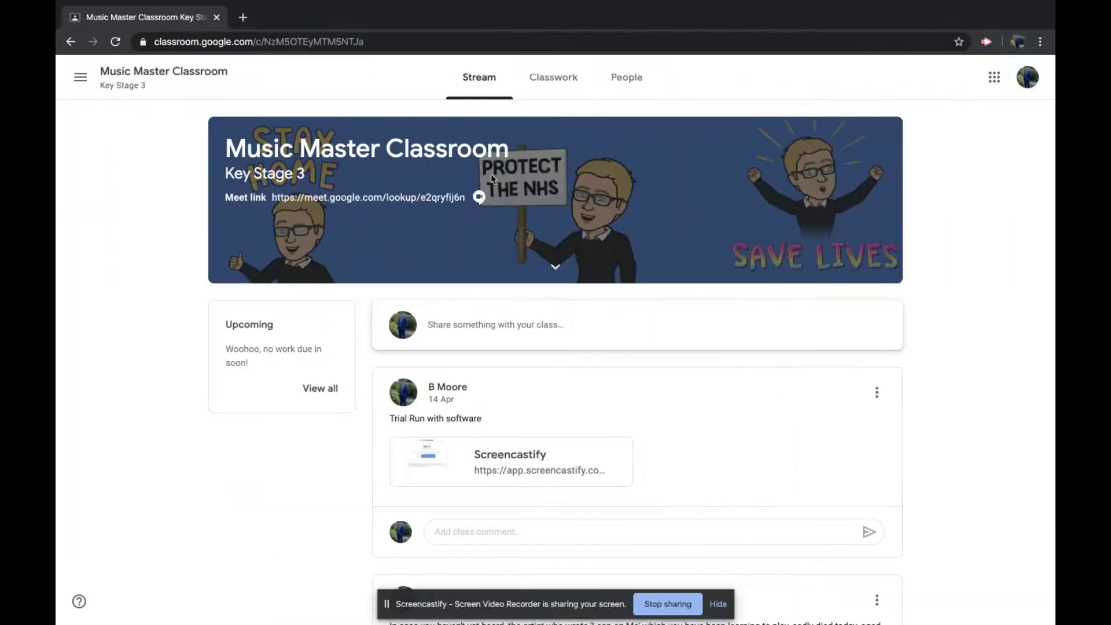
click(116, 42)
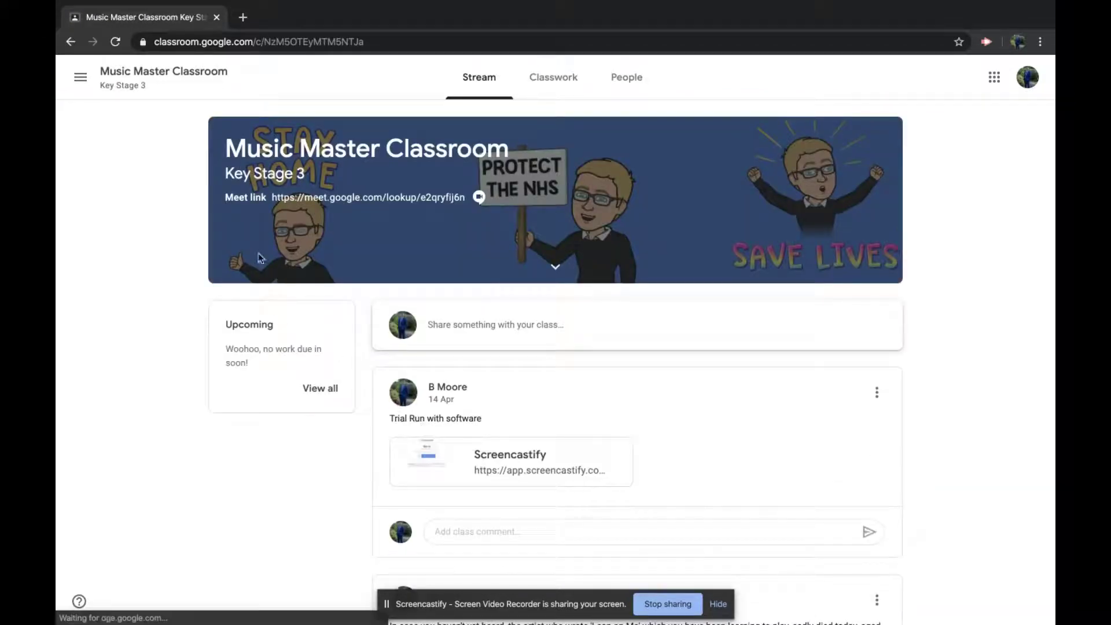
click(425, 199)
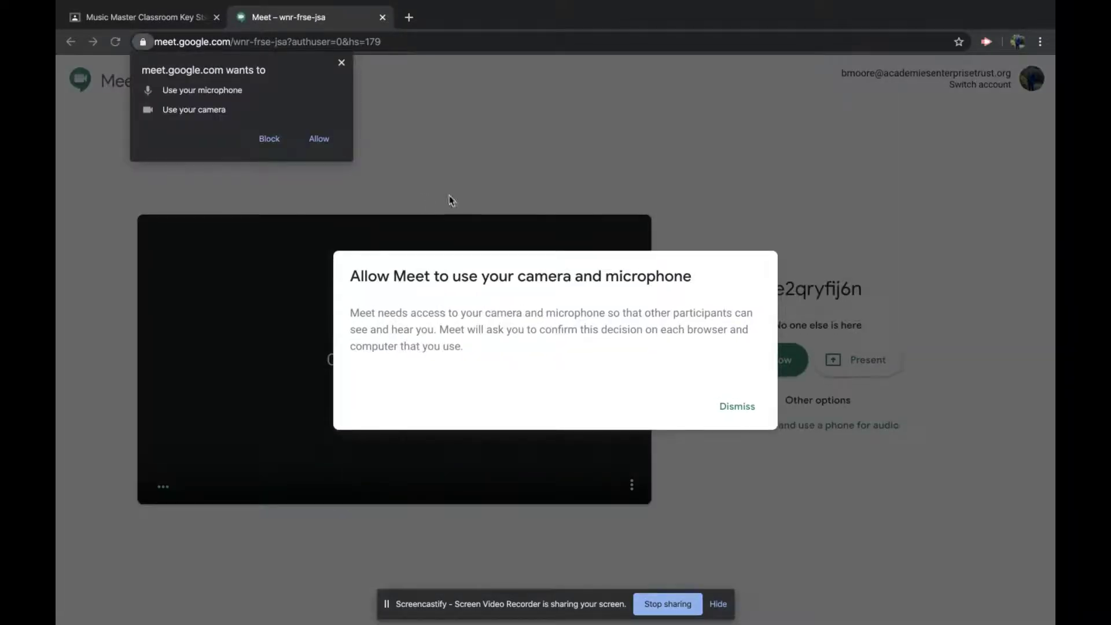
Allow camera and microphone, dismiss the notifications request, and switch both camera and mic off
click(319, 138)
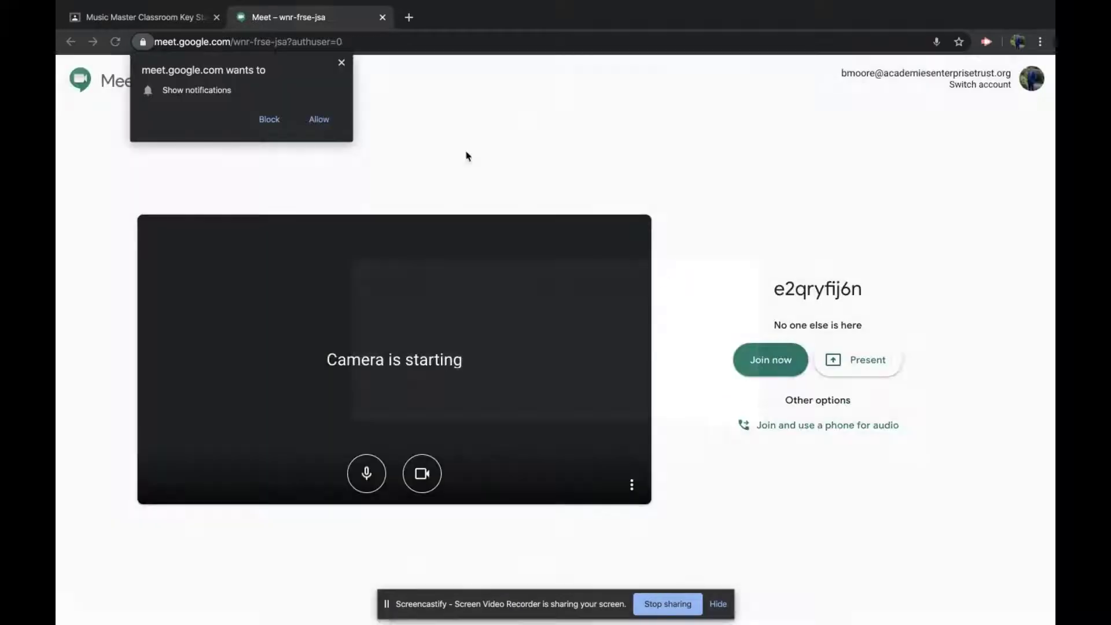
click(320, 122)
click(422, 473)
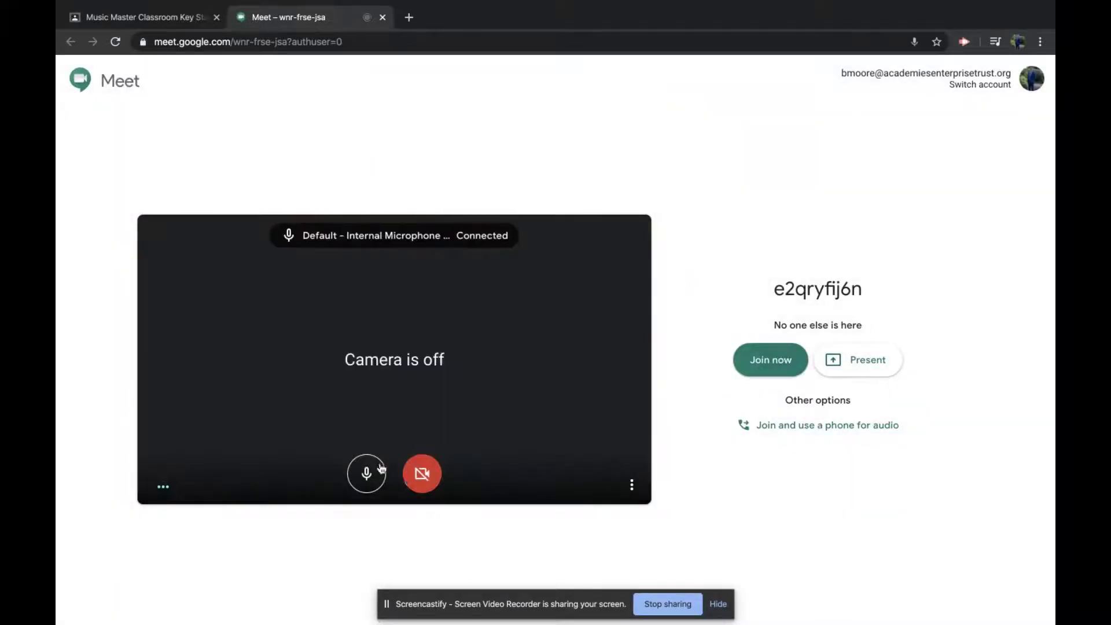
click(381, 469)
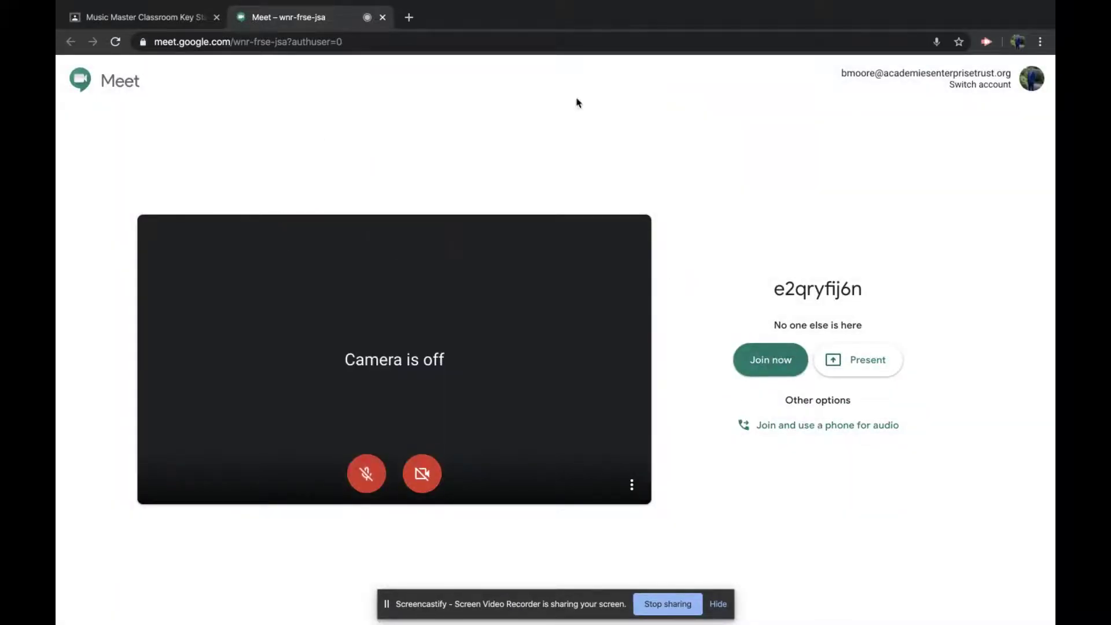
click(1011, 44)
In the first profile, mute the mic, join the e2qryfij6n call, and close the invitation details
click(864, 388)
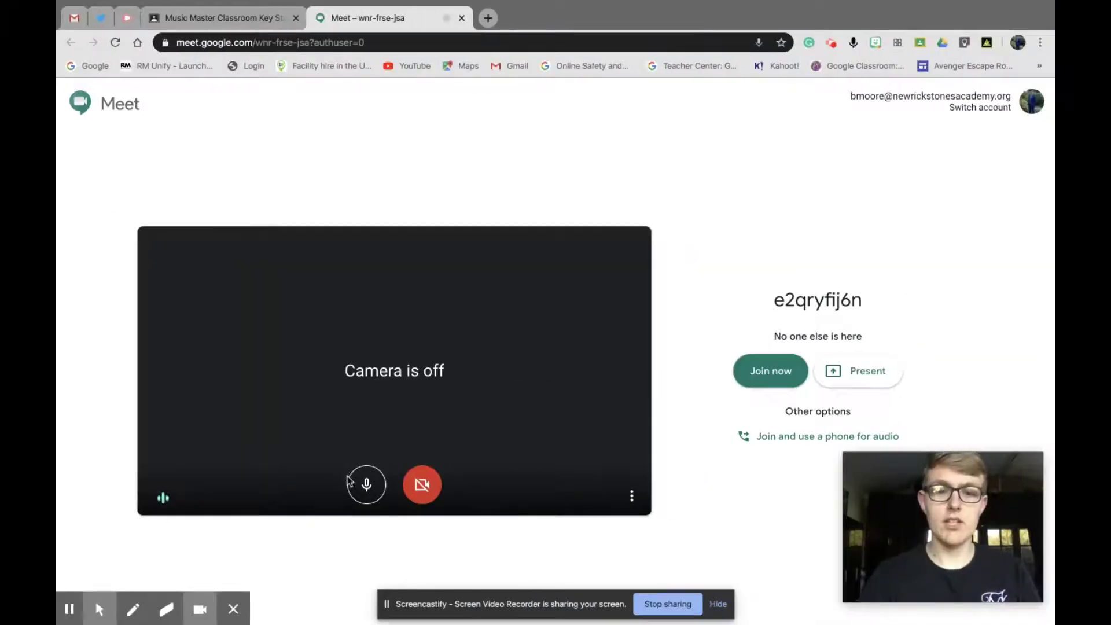
click(359, 483)
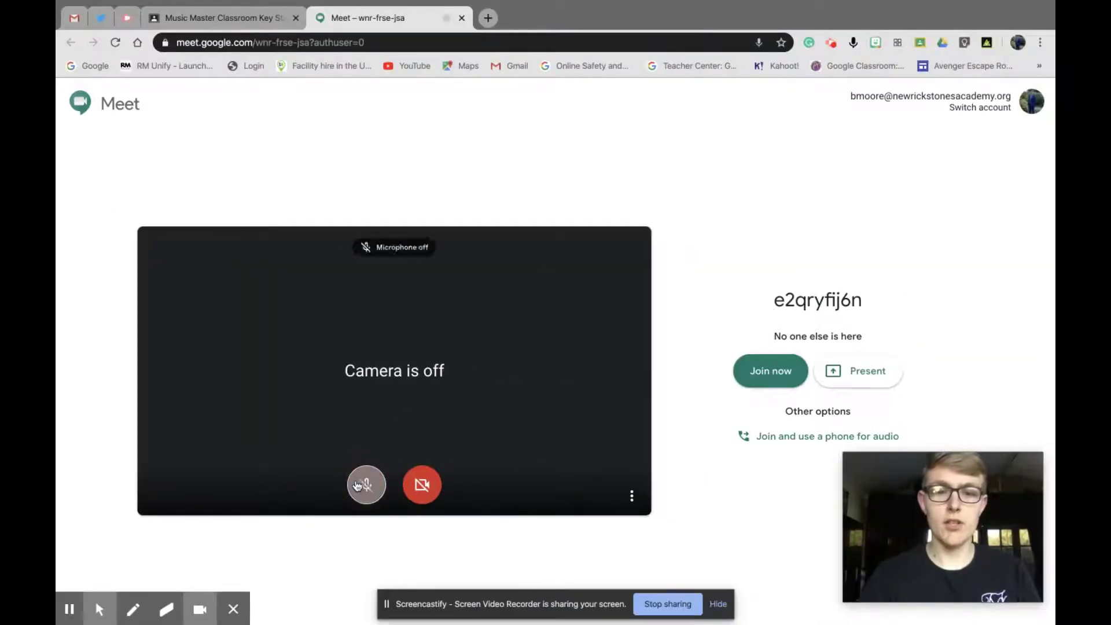
click(762, 370)
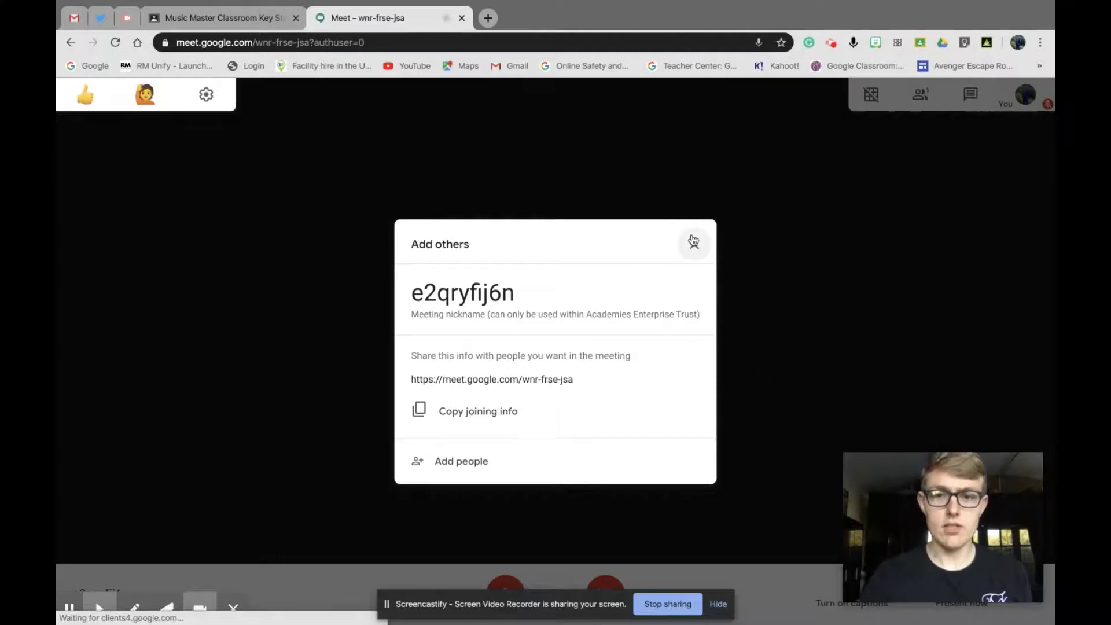
click(694, 242)
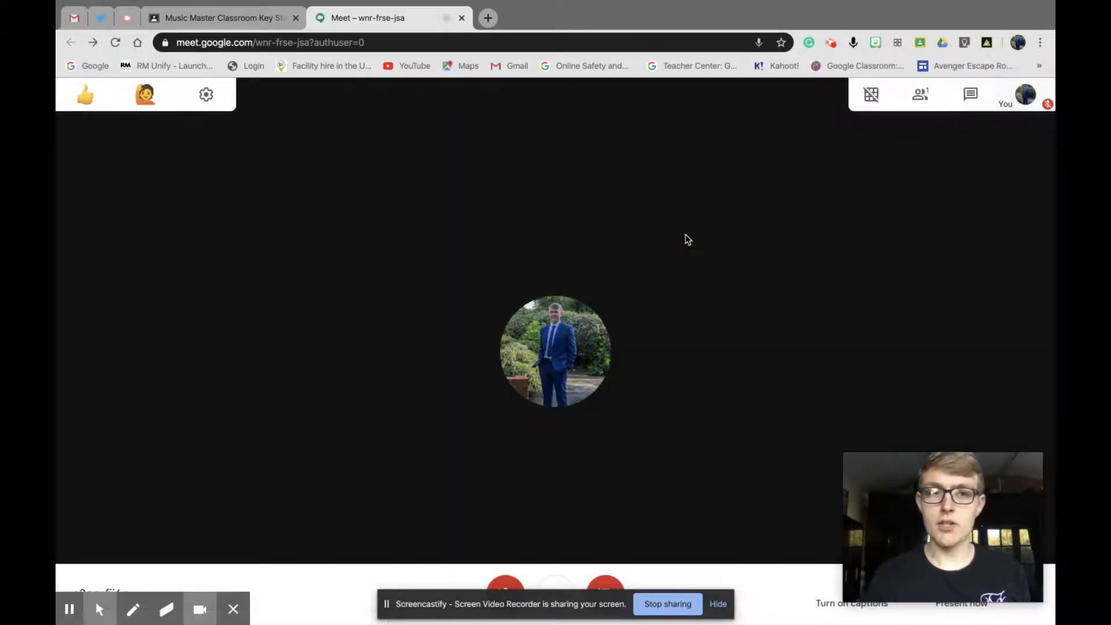
Check the other profile's call window, then dismiss the profile list without switching
click(1017, 43)
click(911, 317)
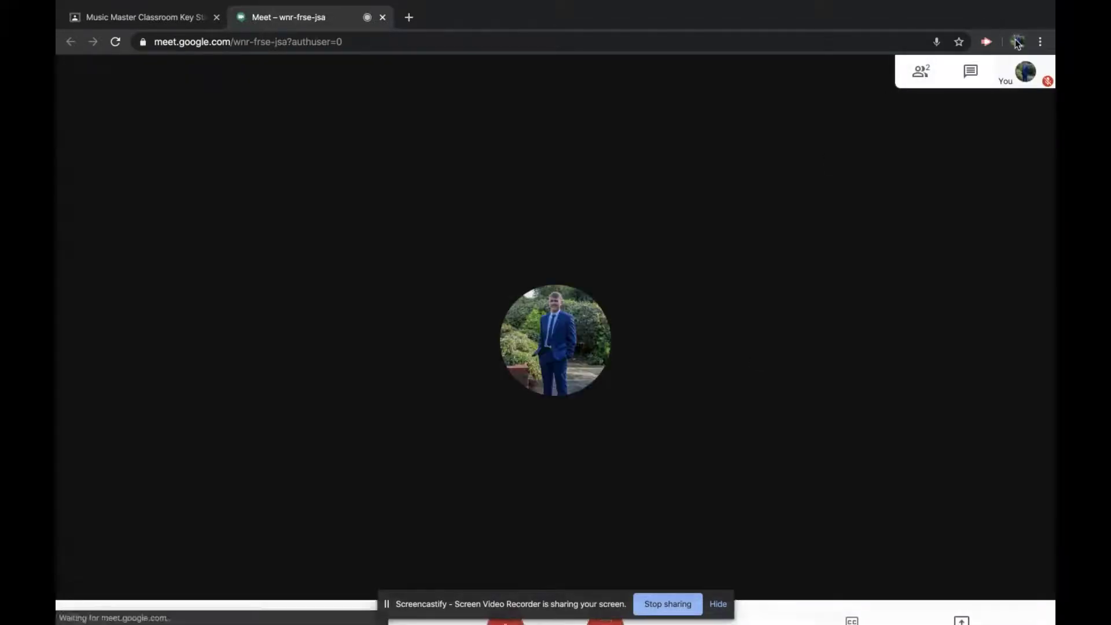
click(1014, 43)
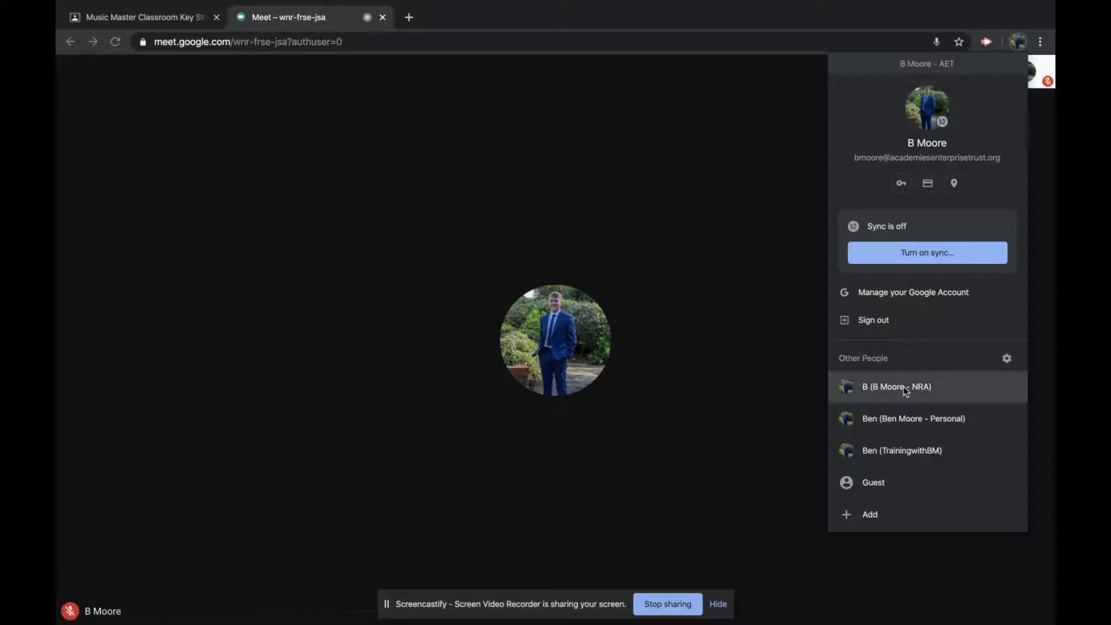
click(730, 321)
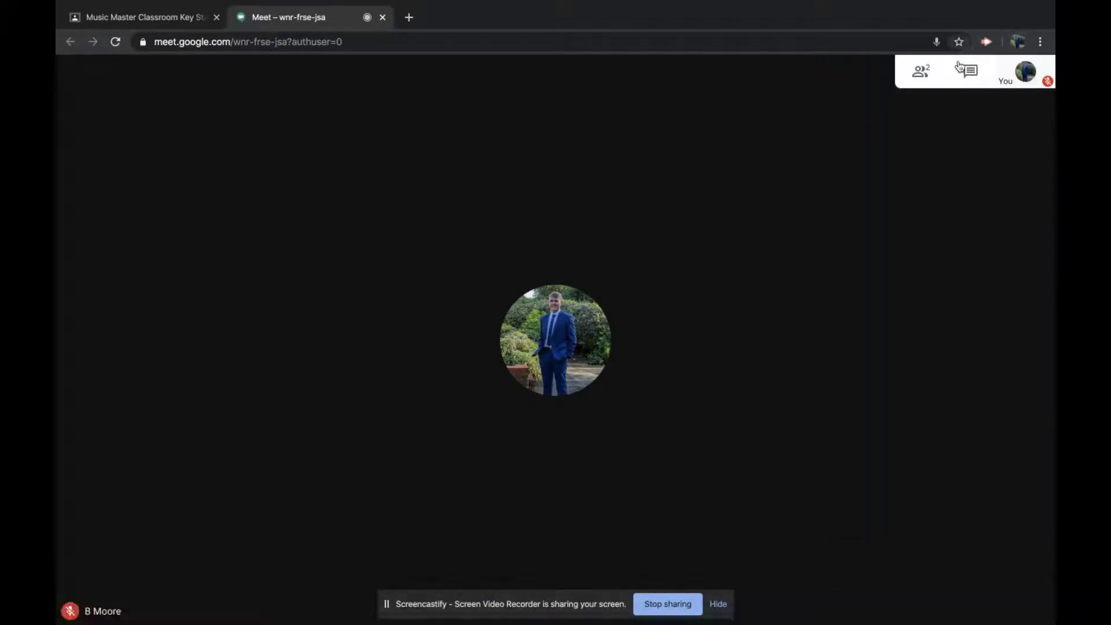
Review the second participant's options in the People panel, then close the panel
click(921, 71)
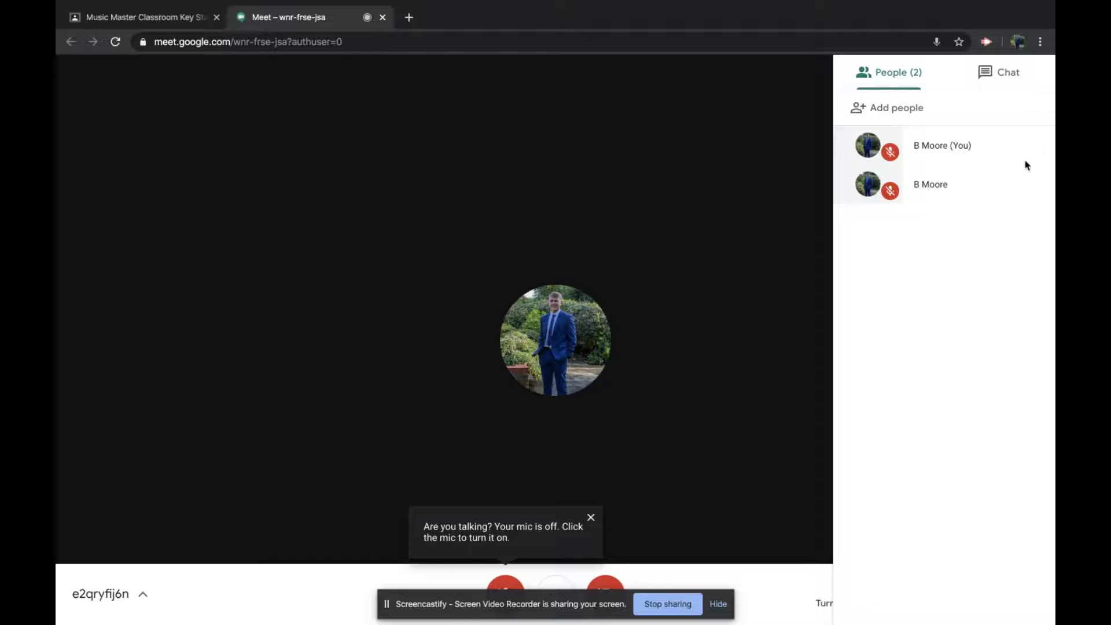
click(1033, 188)
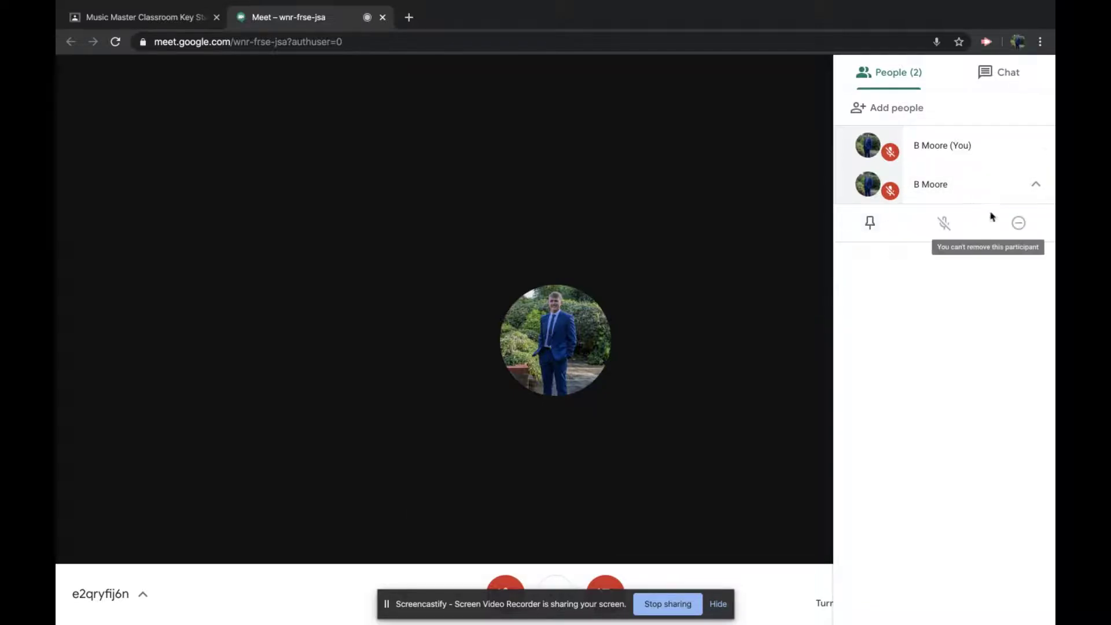
click(772, 208)
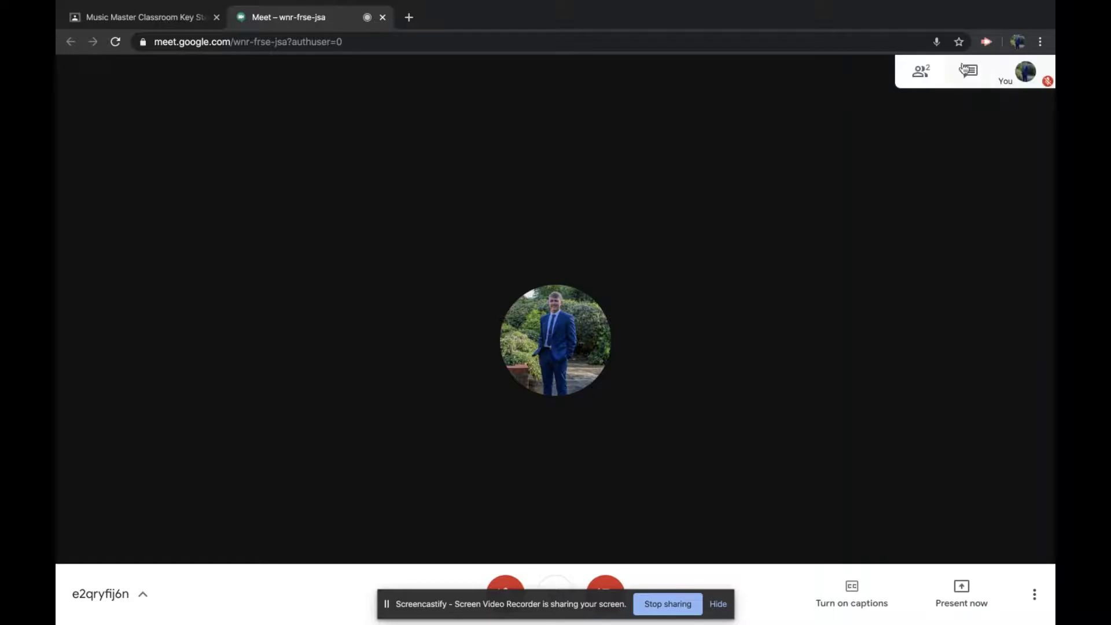
click(1018, 42)
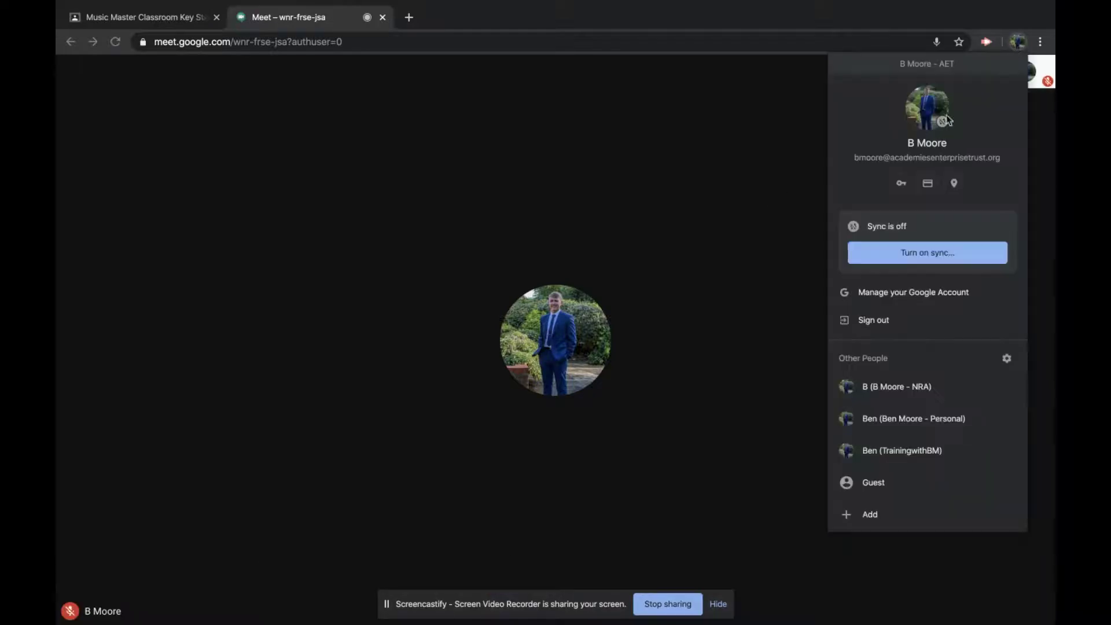
In the other account's call window, view the second participant's Remove option, then close the People panel
click(870, 389)
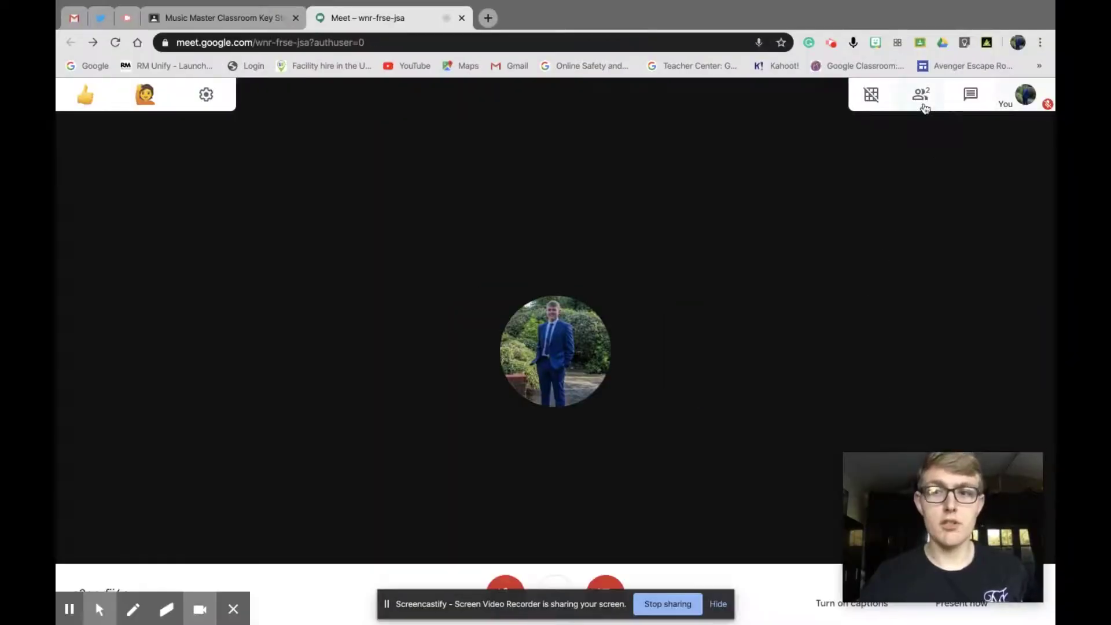
click(921, 94)
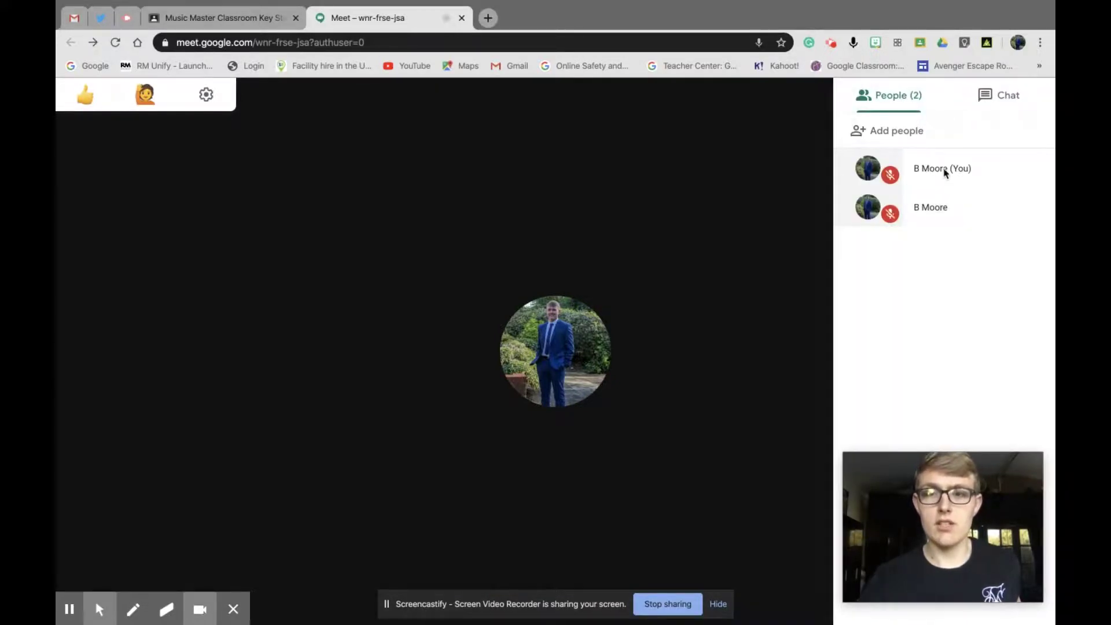
click(1037, 211)
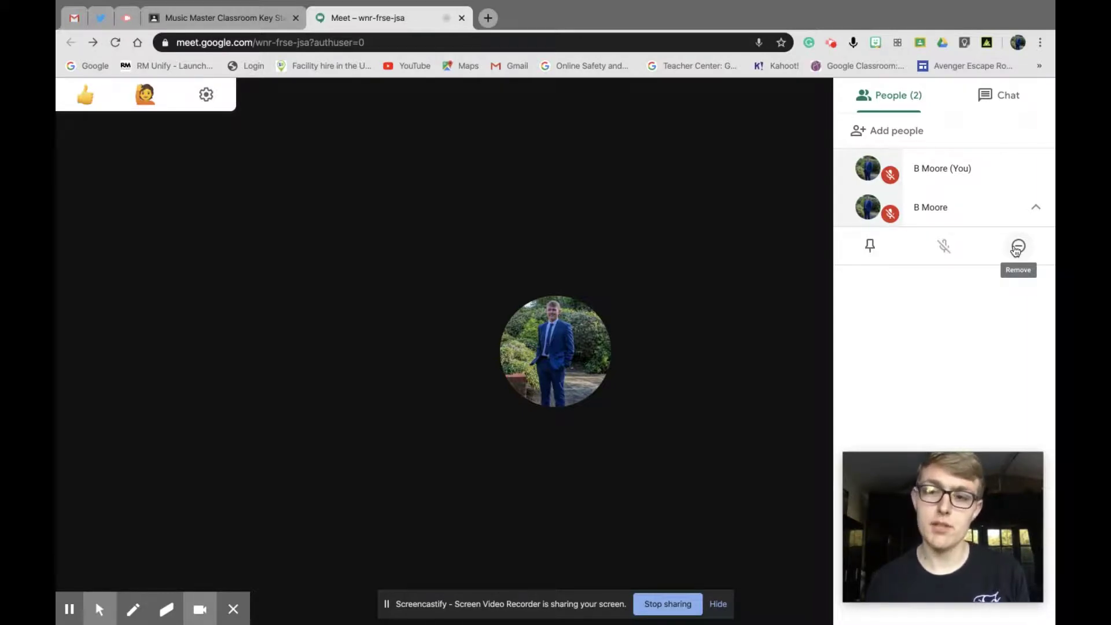
click(818, 203)
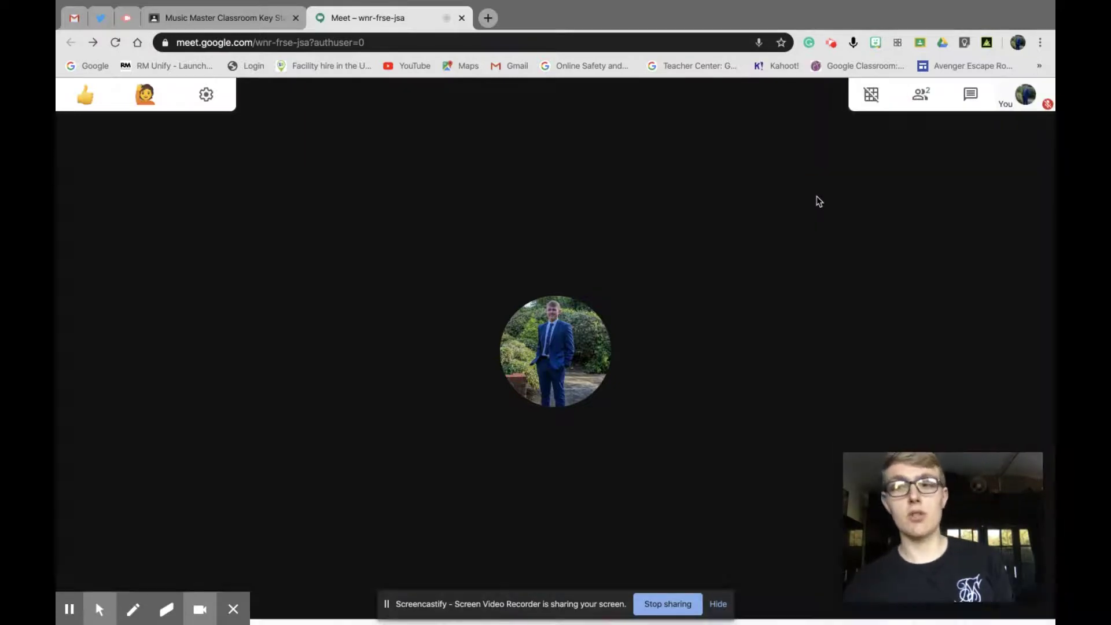
Return to the first account's call window and leave the meeting
click(1018, 42)
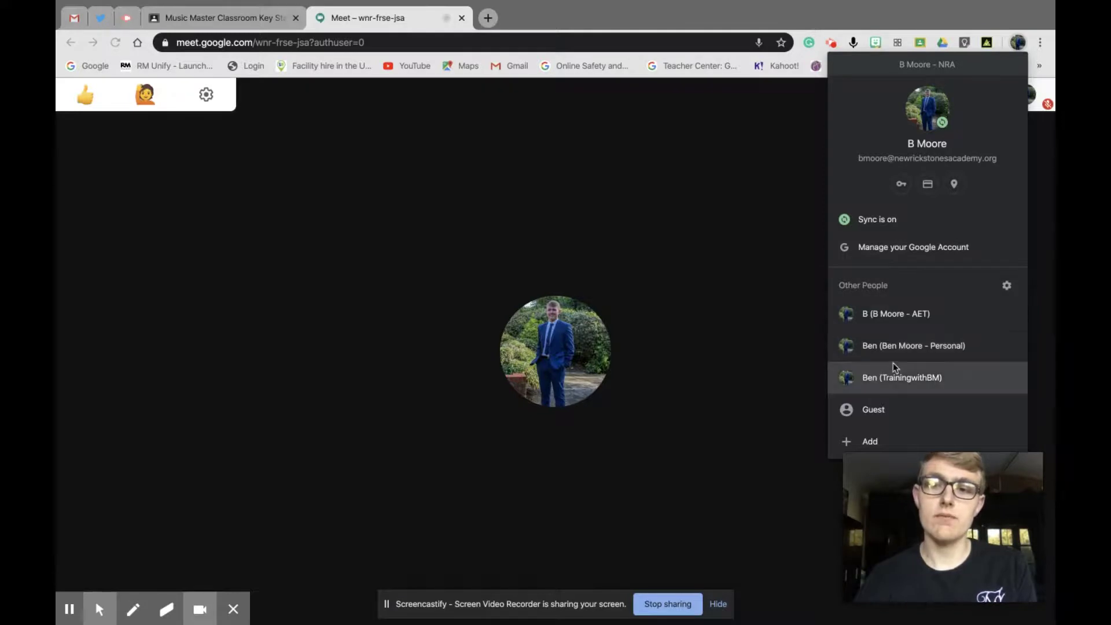
click(845, 316)
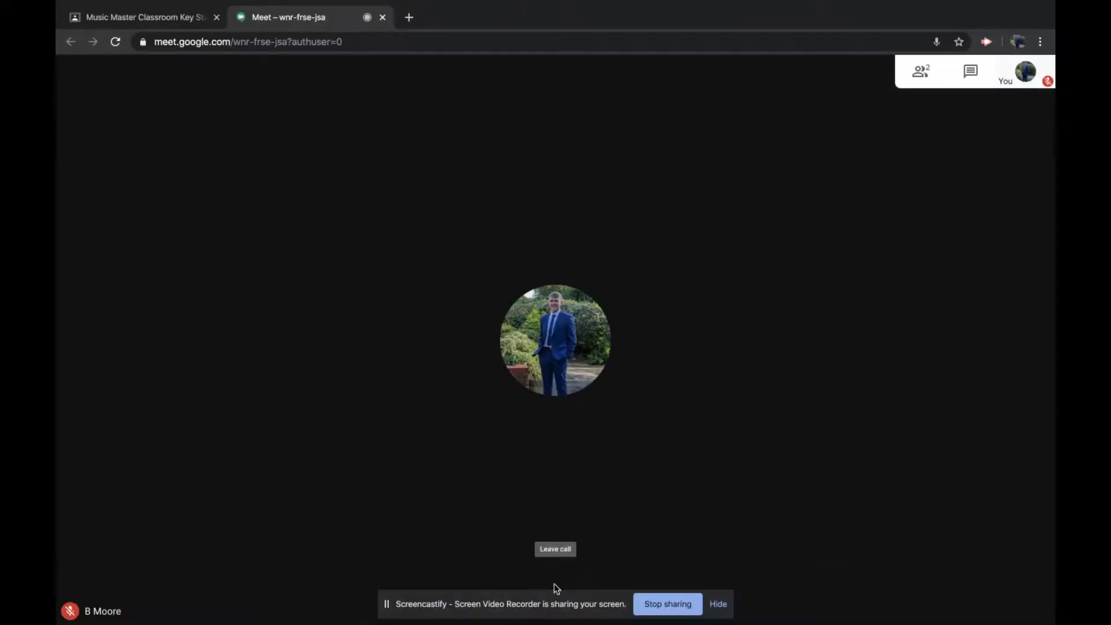
mouse_move(548, 526)
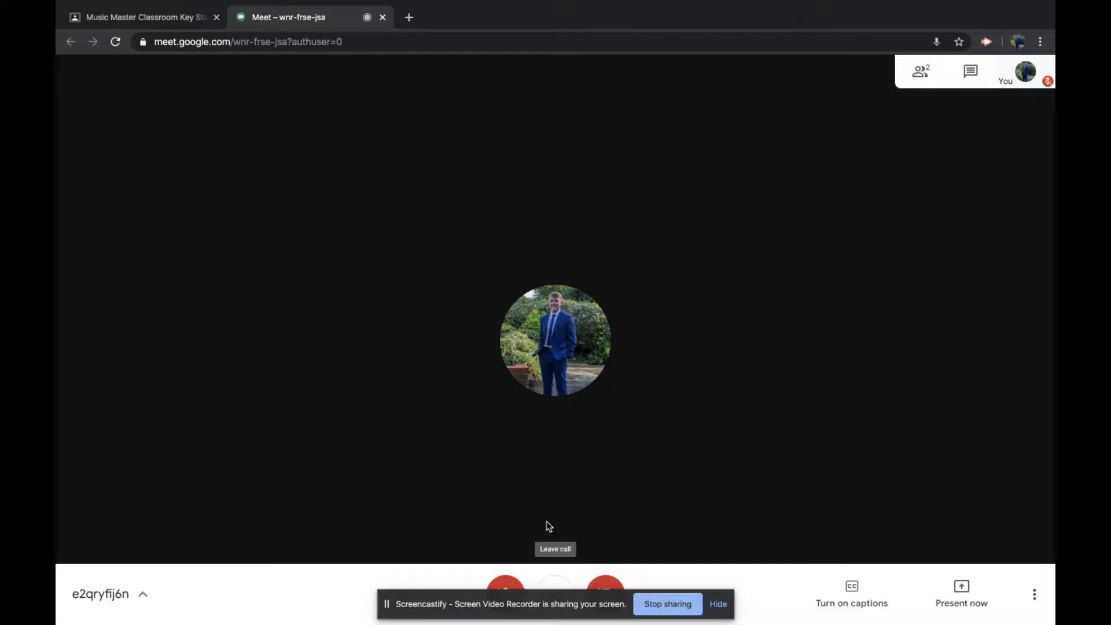
click(554, 585)
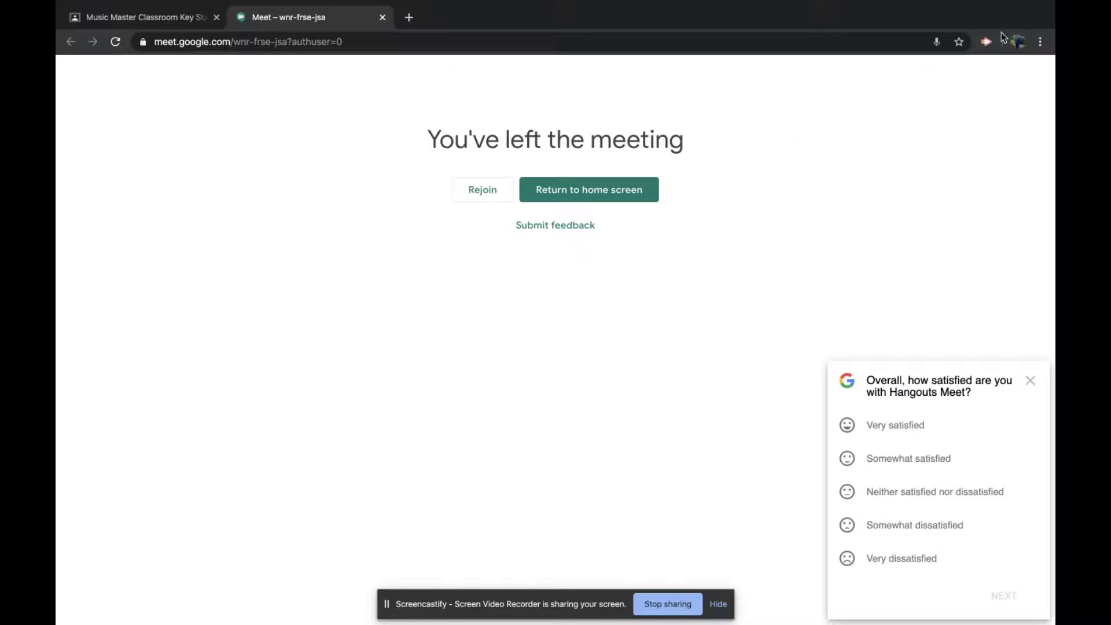
Hang up the call in the other account's window
click(1017, 42)
click(911, 384)
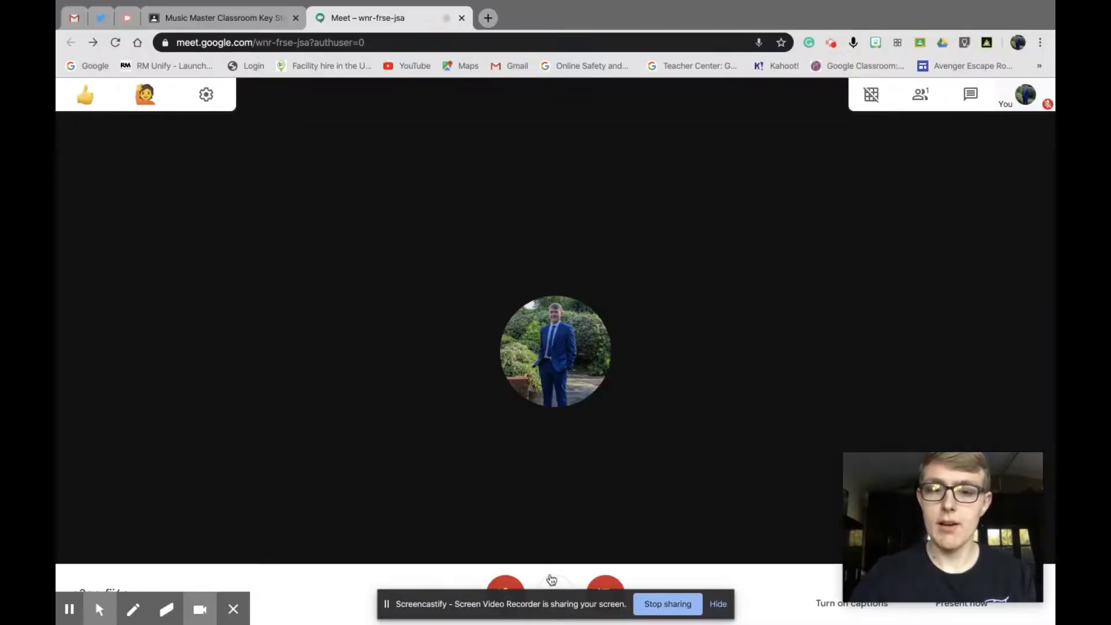
click(553, 578)
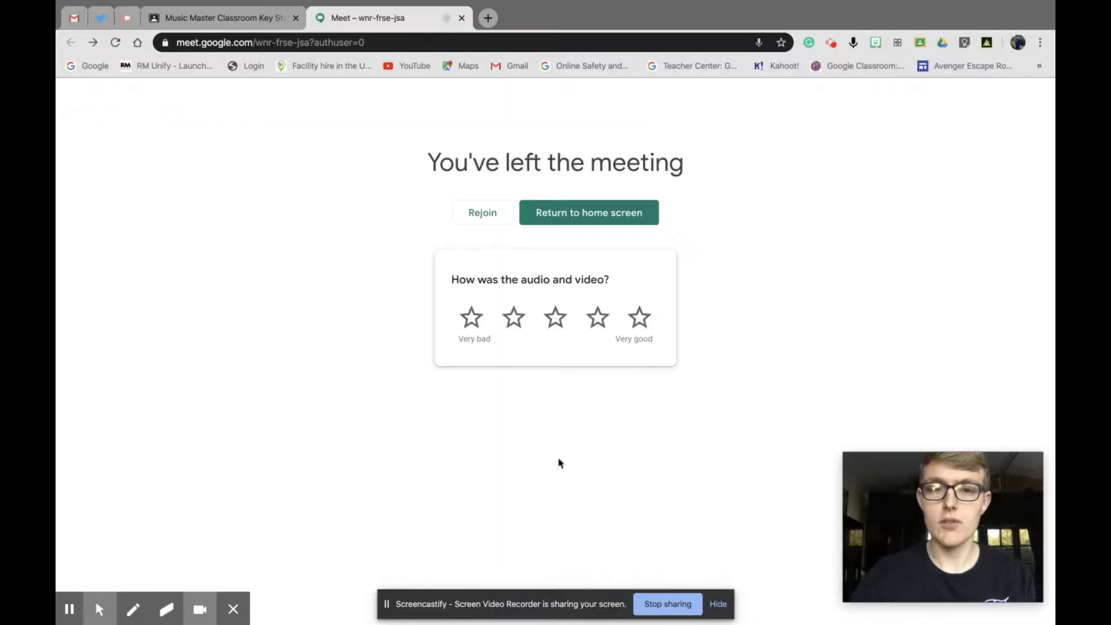
Rejoin the meeting, leave it again, and go back to the Meet home page
click(1018, 41)
click(870, 319)
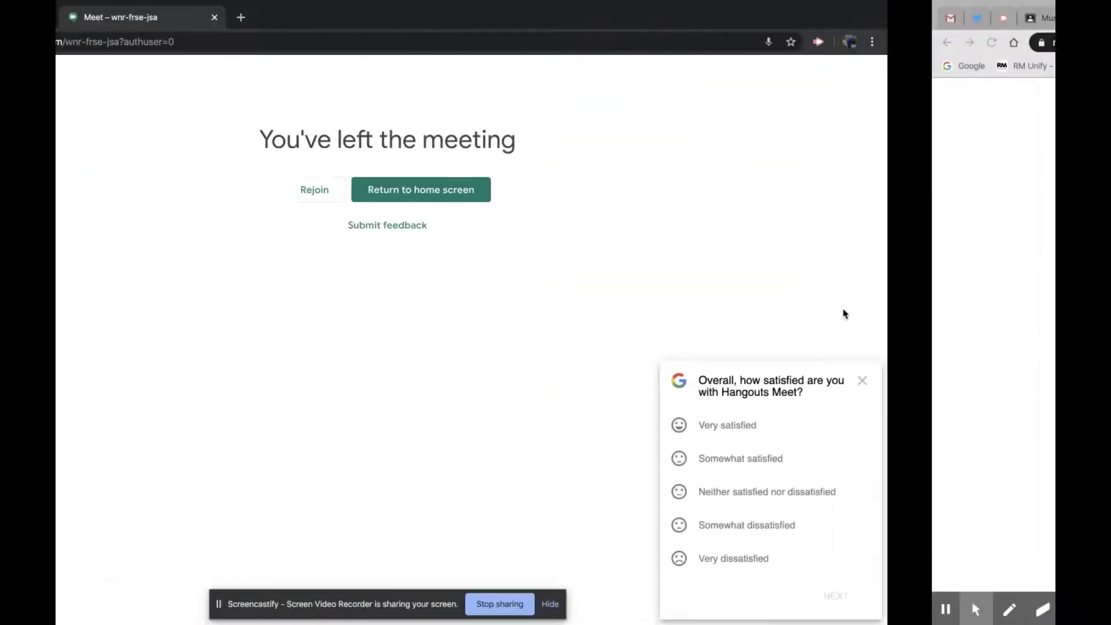
click(483, 190)
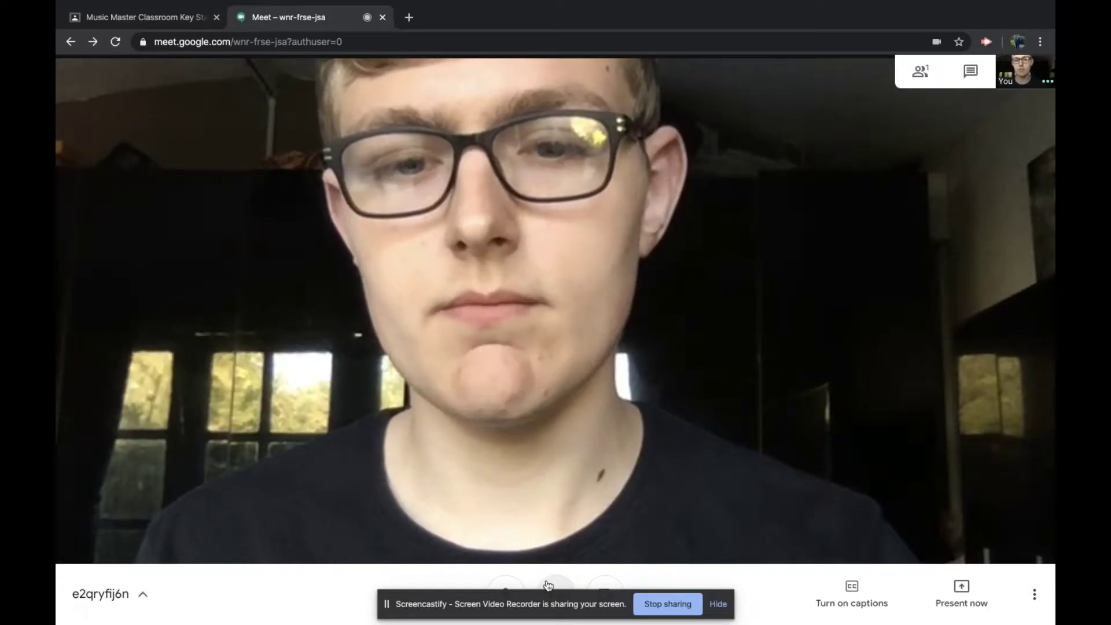
click(553, 588)
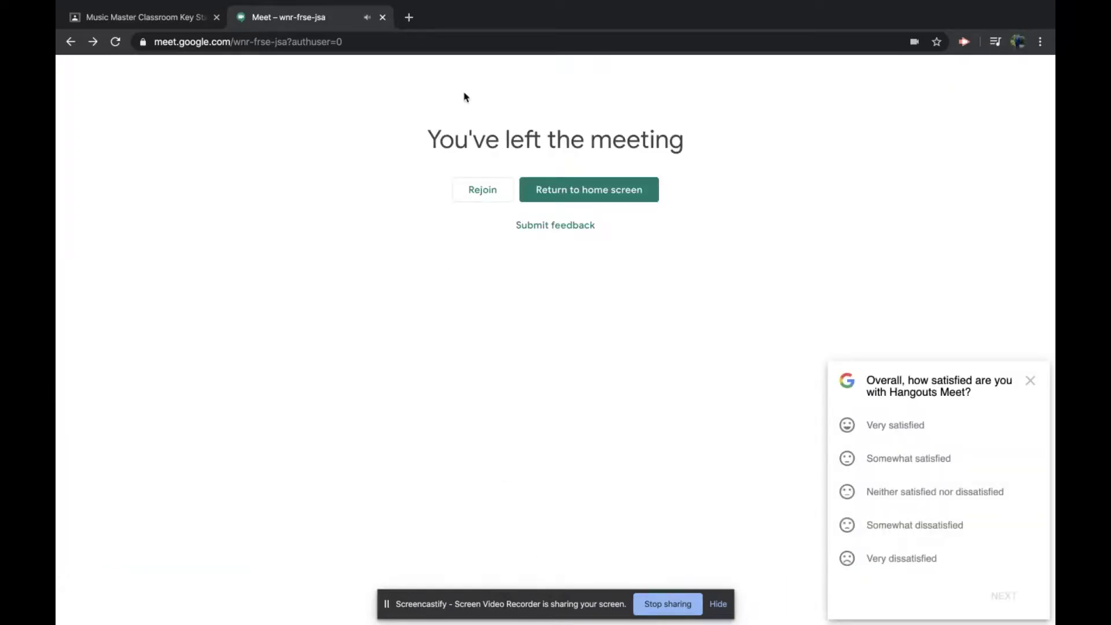
click(573, 192)
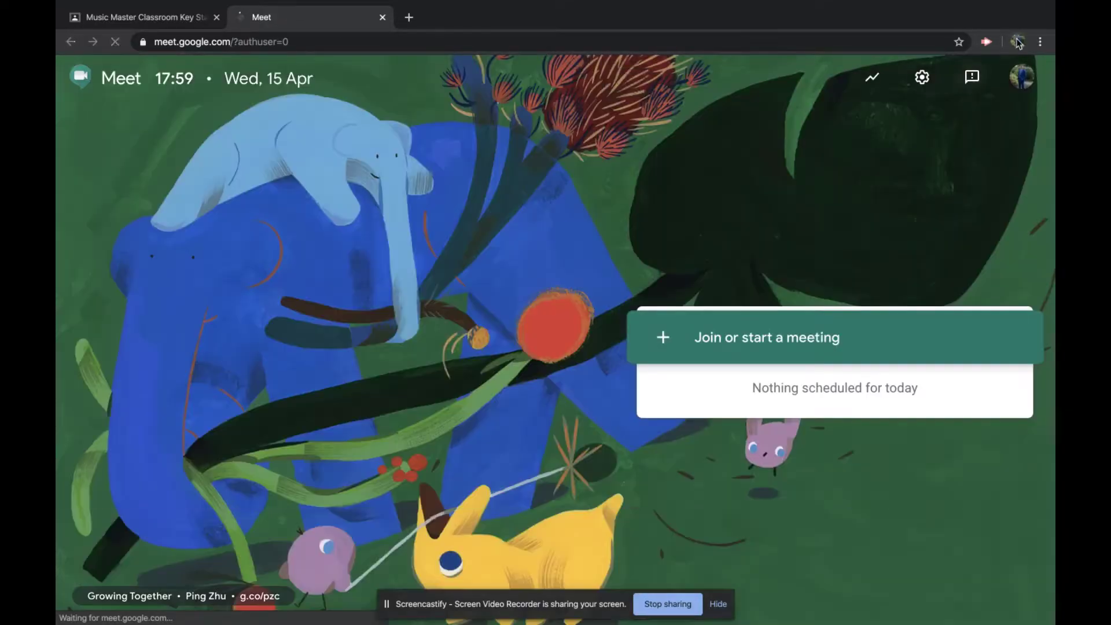
Close the Meet tab to return to the Music Master Classroom stream
click(1018, 41)
click(895, 387)
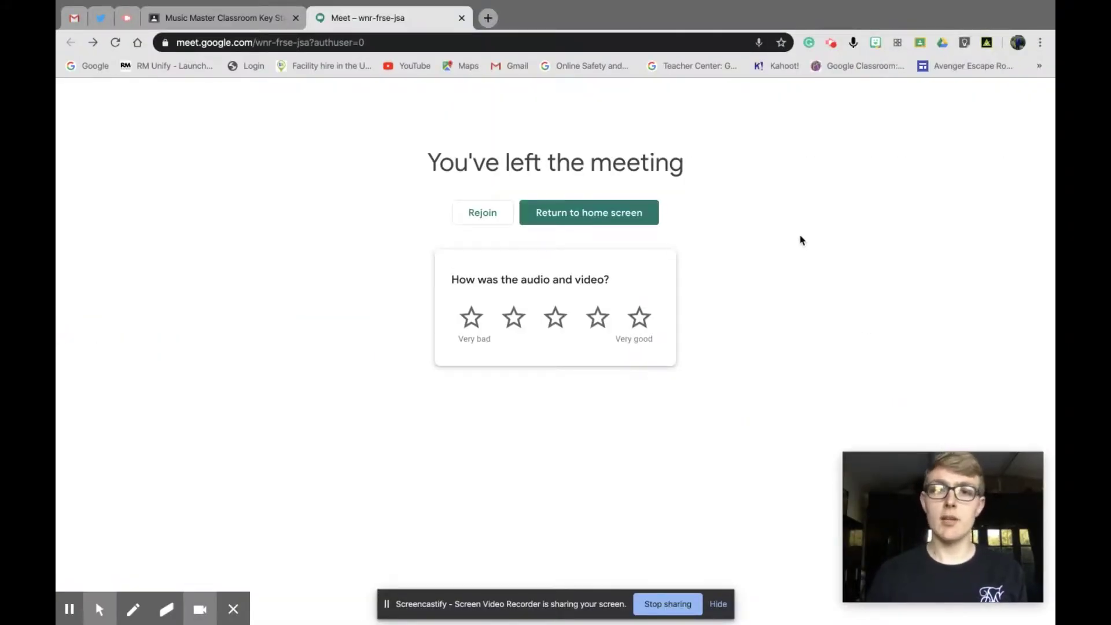
click(462, 19)
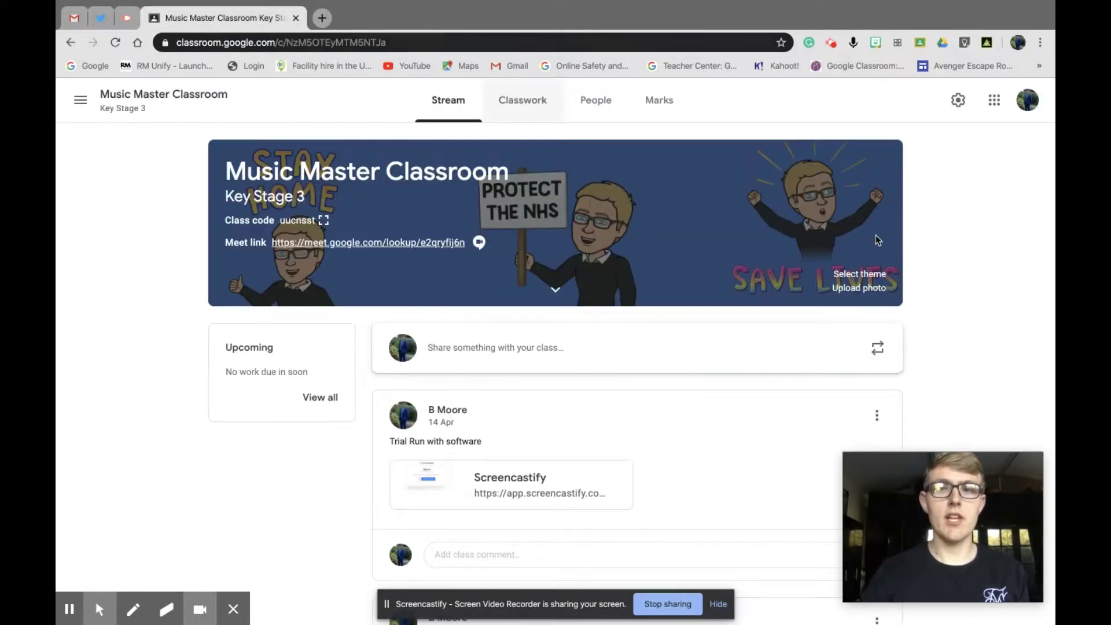
In class settings under General, switch off the Meet link's Visible to students option and choose Reset link
click(958, 101)
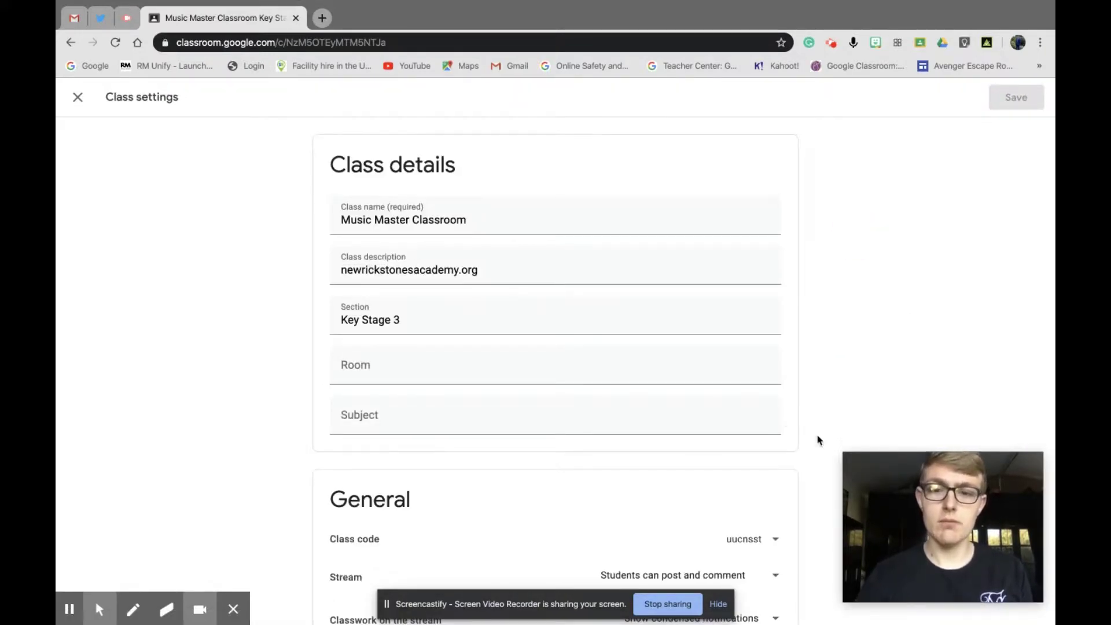
drag(818, 441, 807, 541)
click(809, 546)
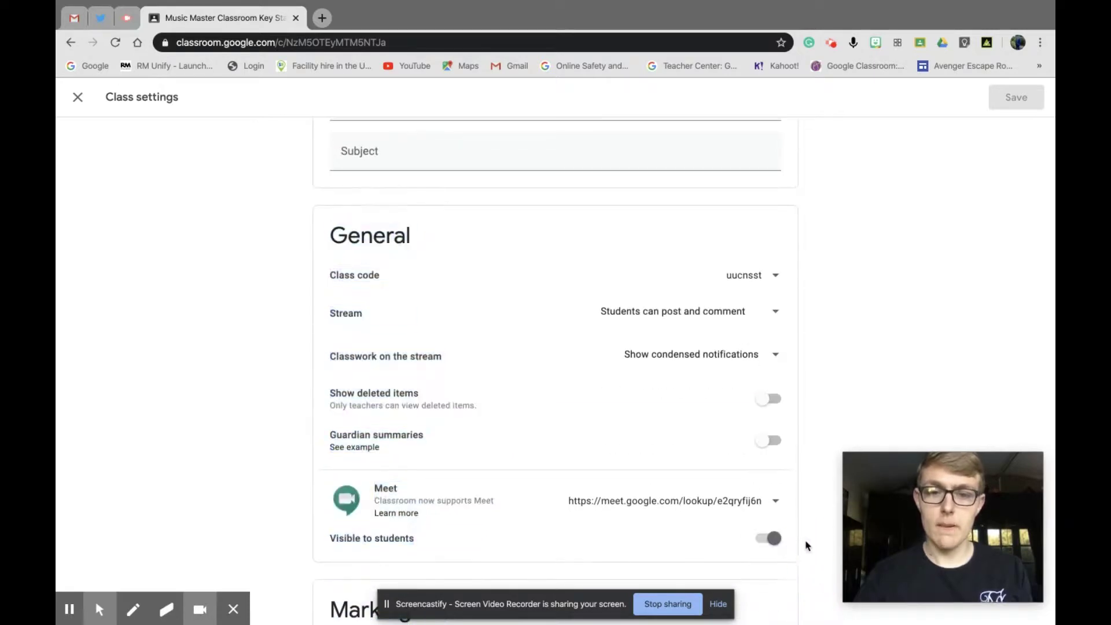
click(772, 540)
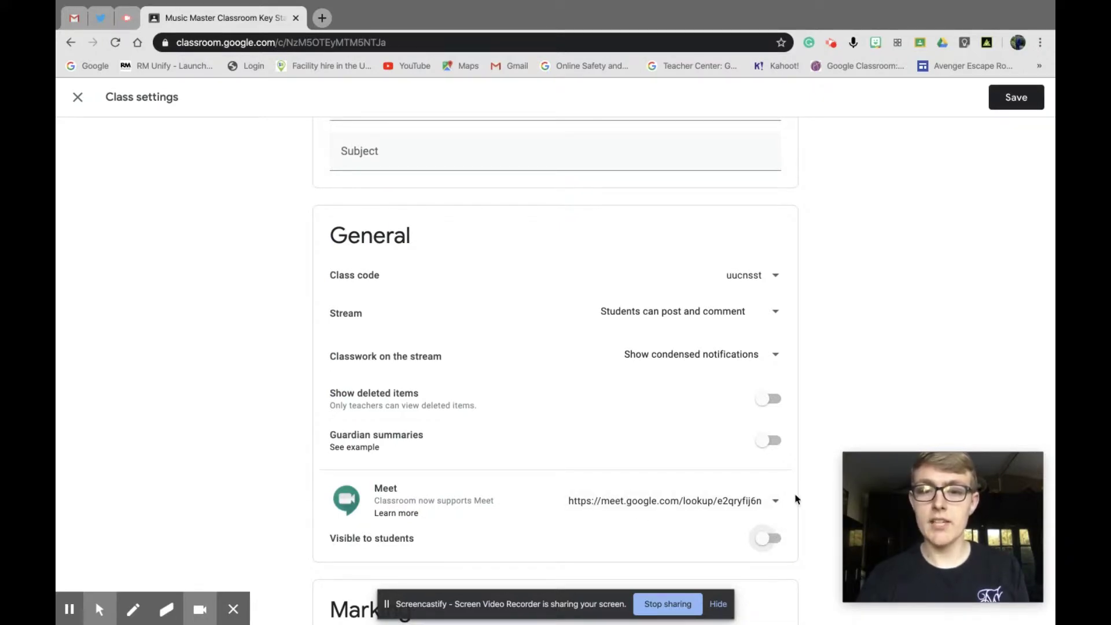
click(775, 503)
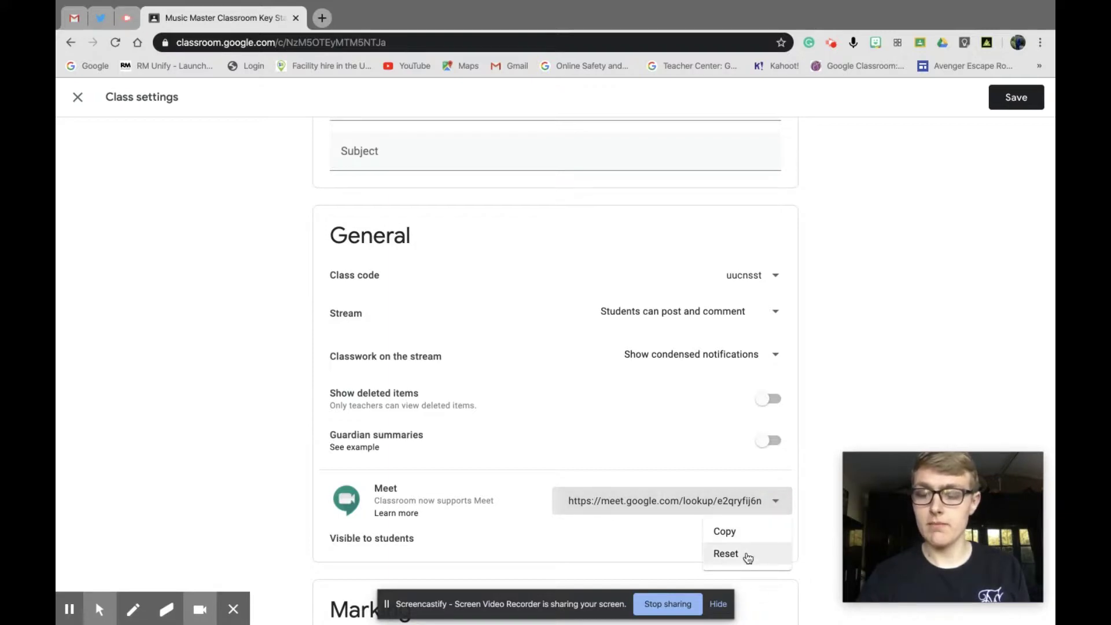
click(747, 556)
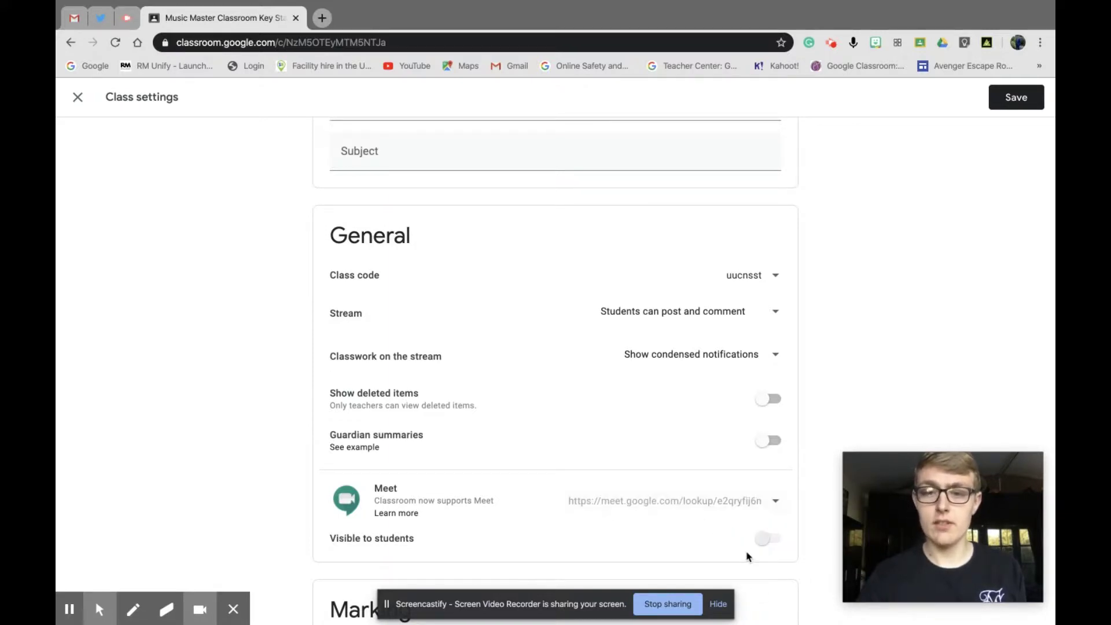